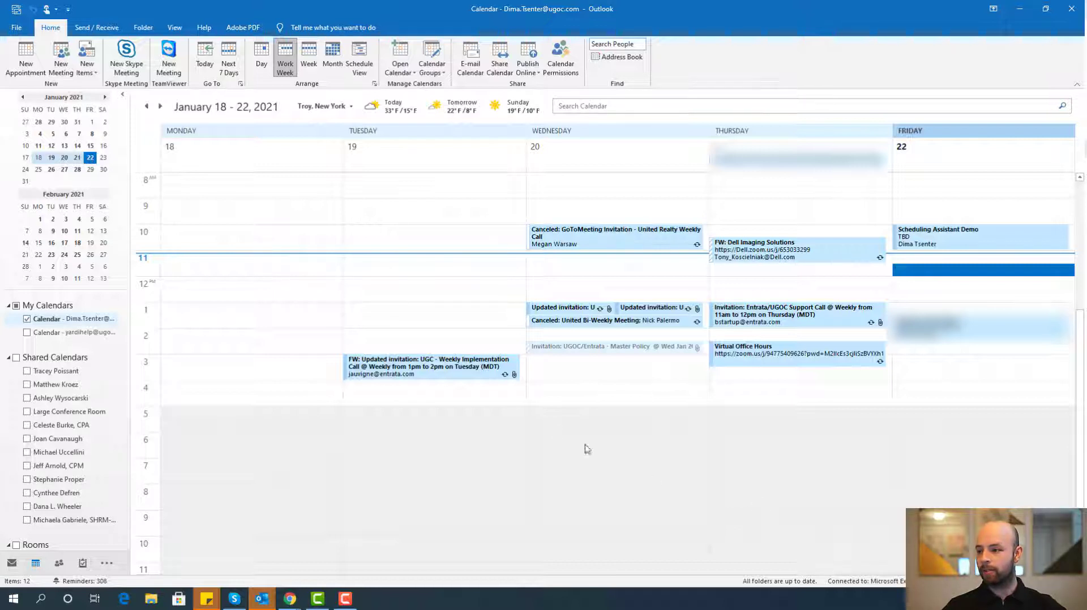
Add two colleagues' calendars from the Global Address List, finding them by searching for their first names
click(406, 73)
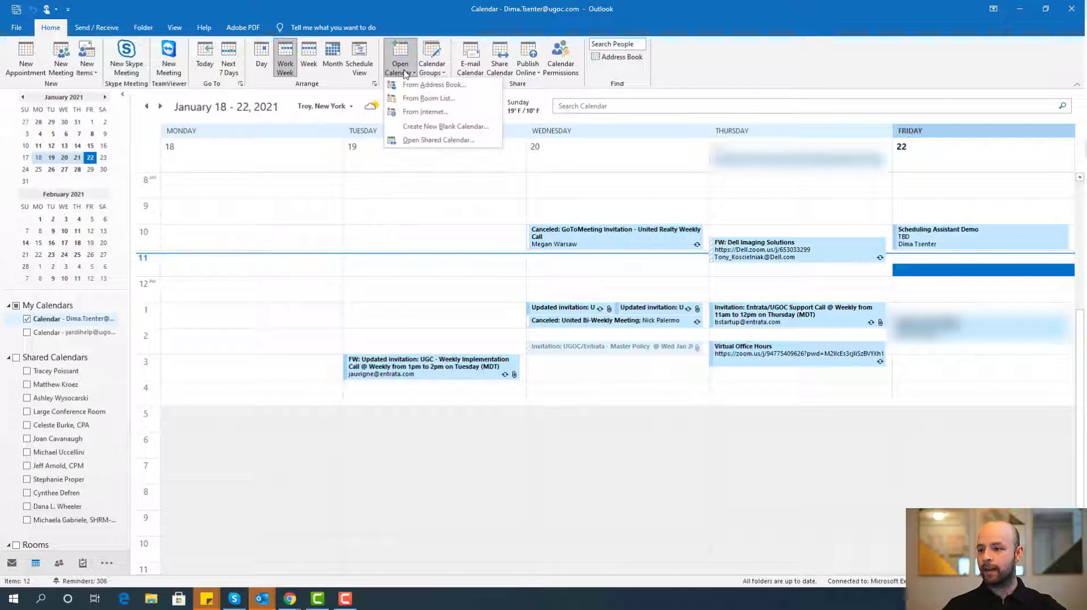
click(457, 91)
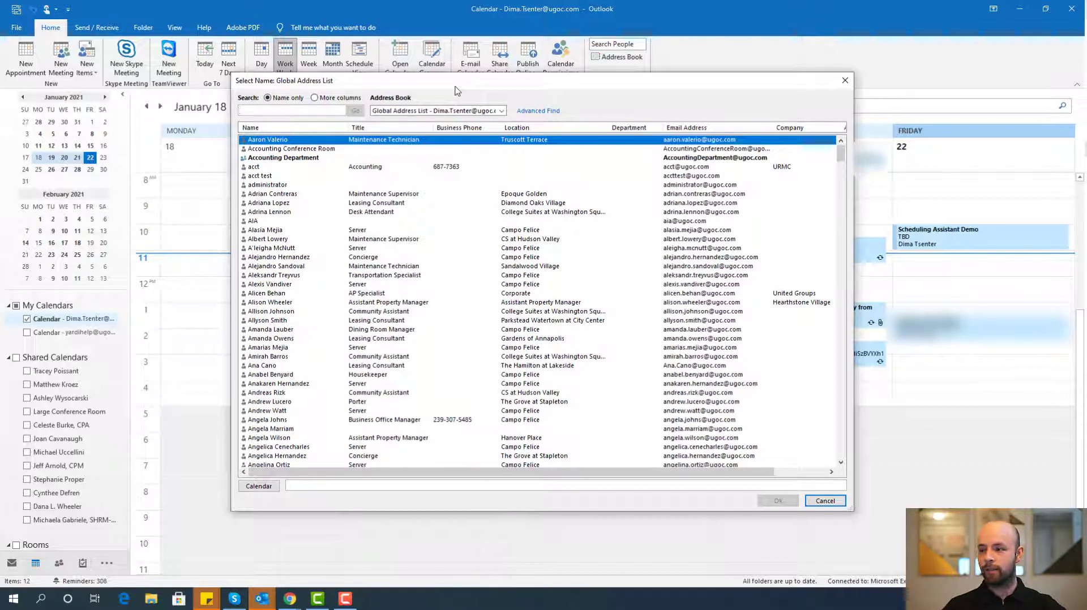
text(pete)
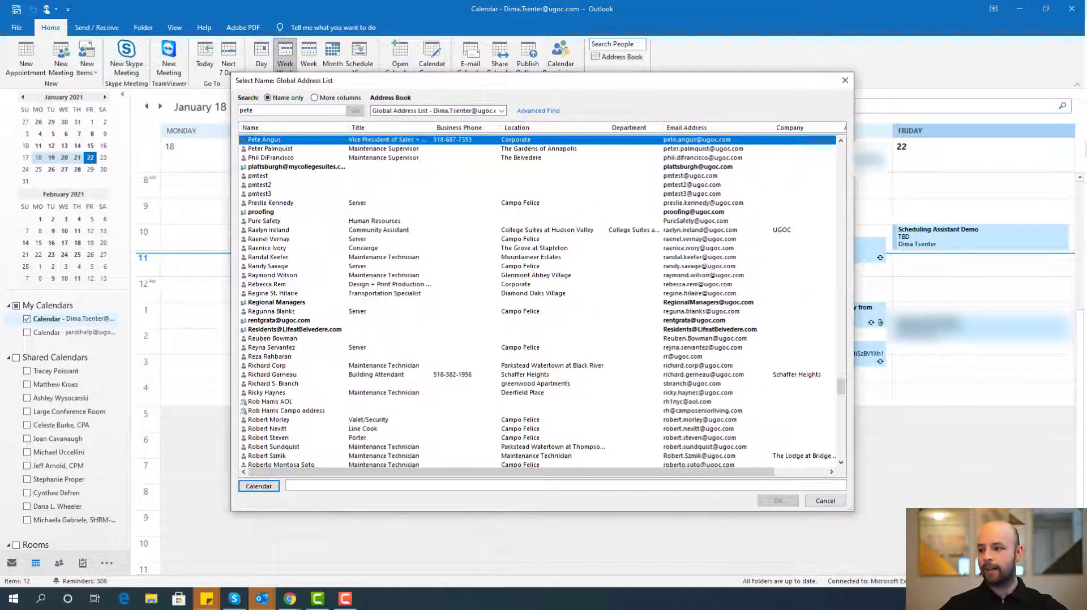
double_click(371, 141)
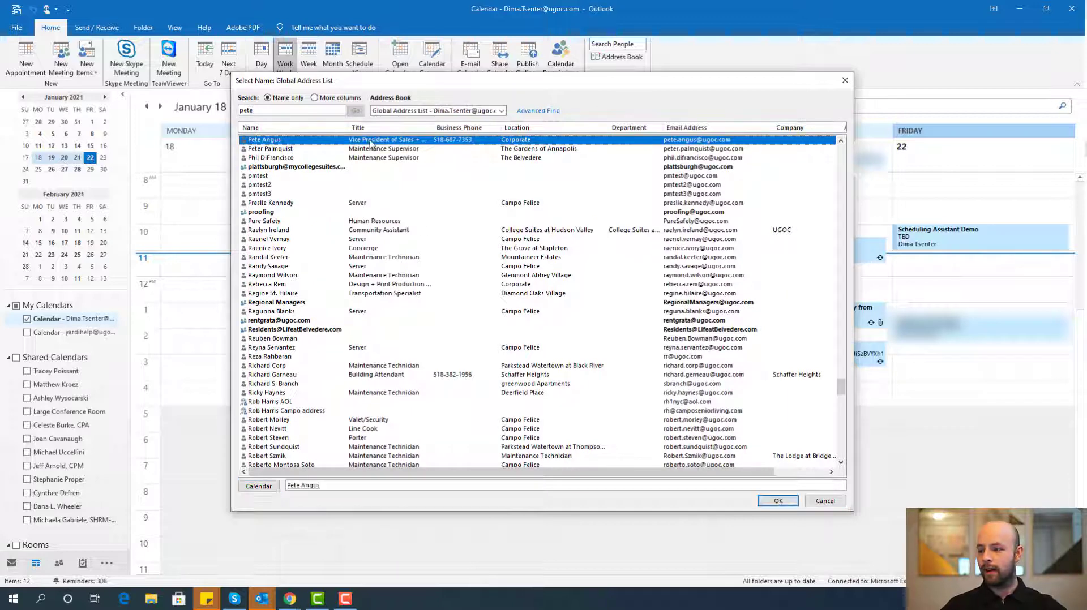
double_click(291, 111)
text(taylor)
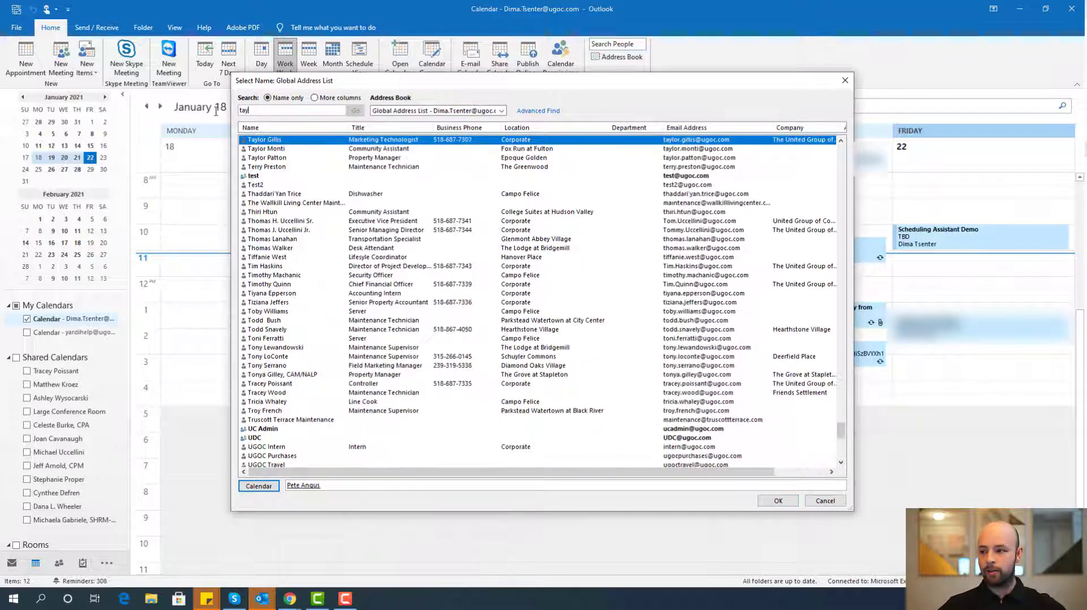
double_click(277, 140)
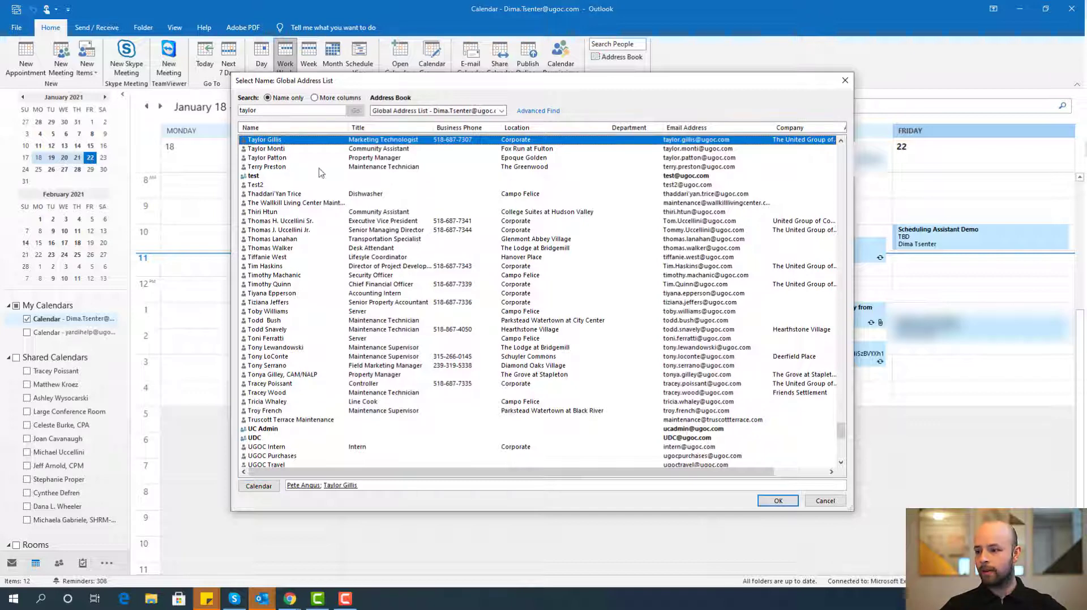
click(778, 502)
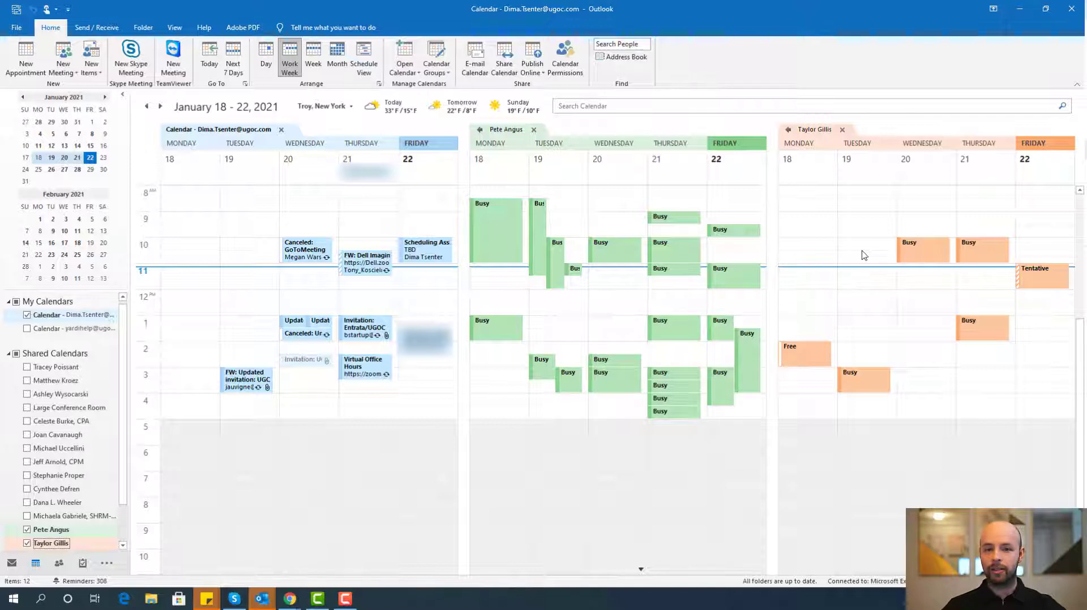
Try to open the Monday, January 18 morning busy block in the first added colleague's calendar, declining to request sharing
double_click(508, 221)
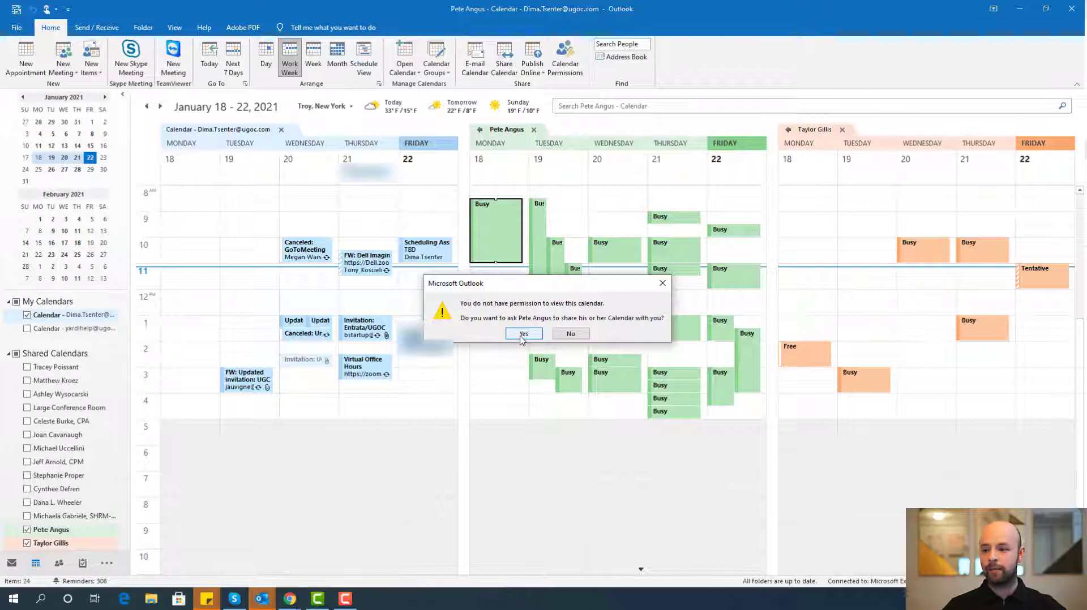
click(573, 336)
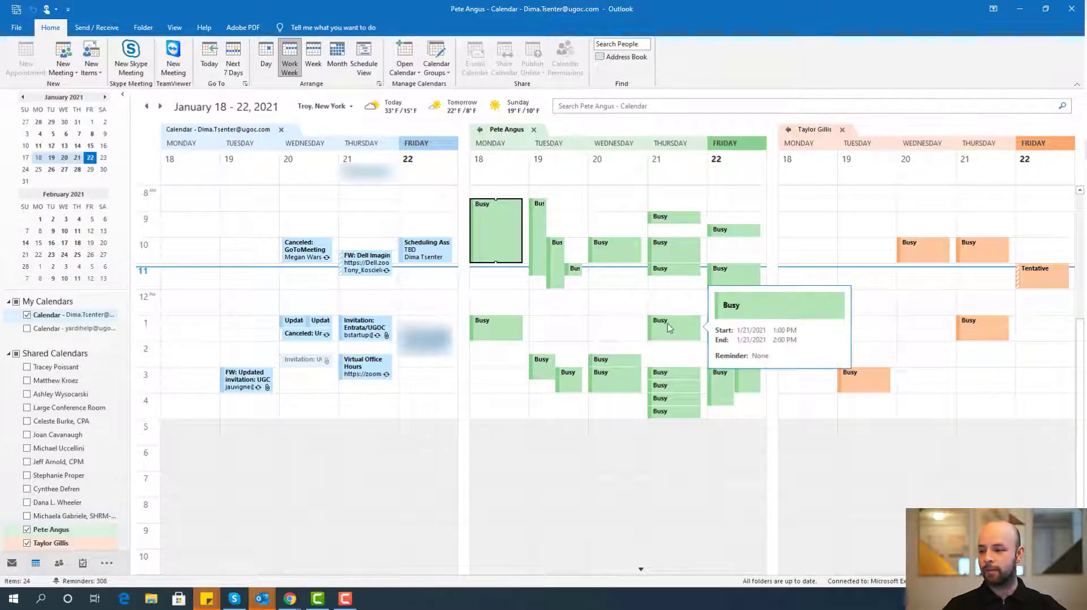
Show the second shared calendar, preview its Friday Scheduling Assistant Demo appointment, and hide that calendar again
click(26, 380)
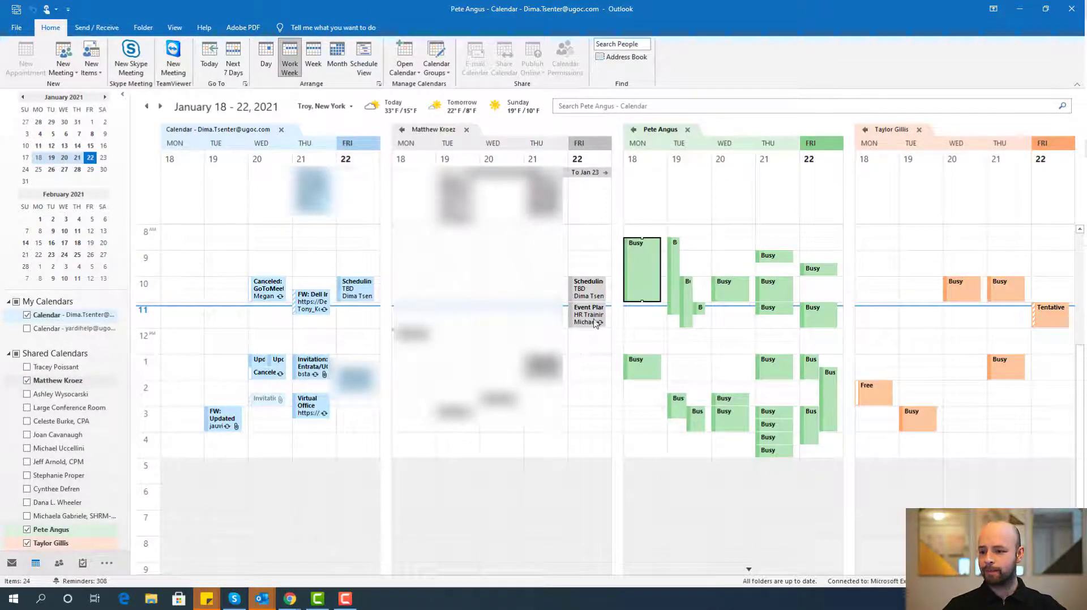
mouse_move(605, 295)
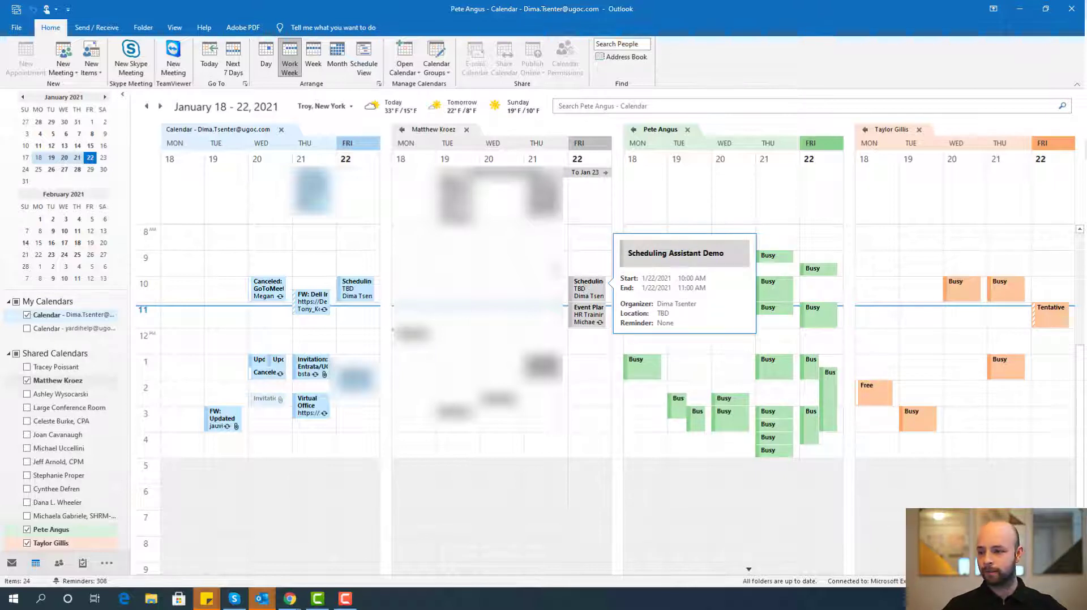
click(467, 132)
click(467, 130)
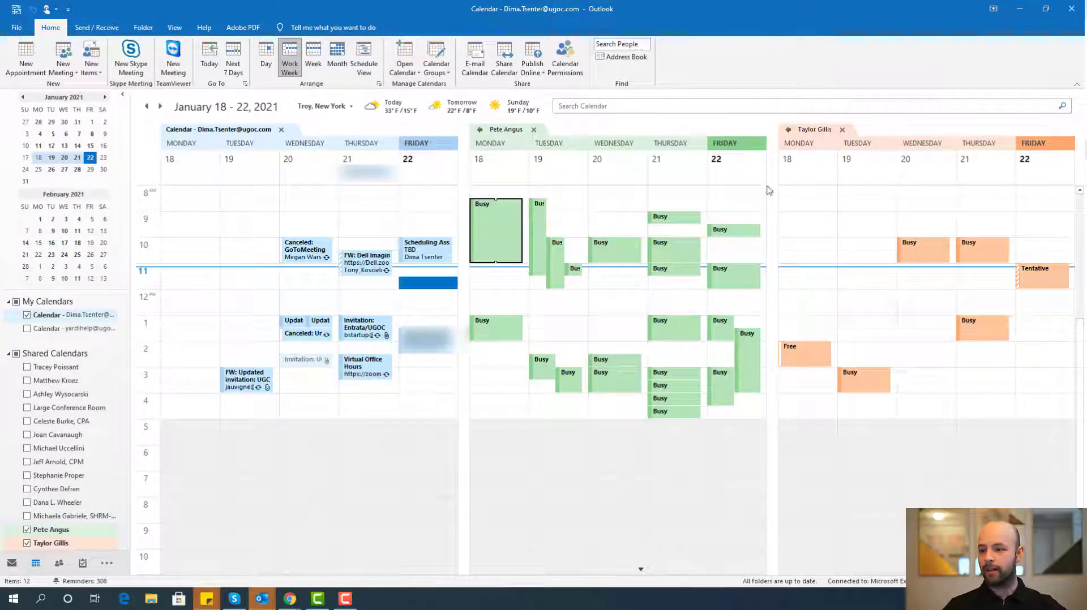
Show the first, second, fifth, eighth and ninth shared calendars beside the open ones in Work Week view for February 1–5, 2021
click(161, 107)
click(161, 107)
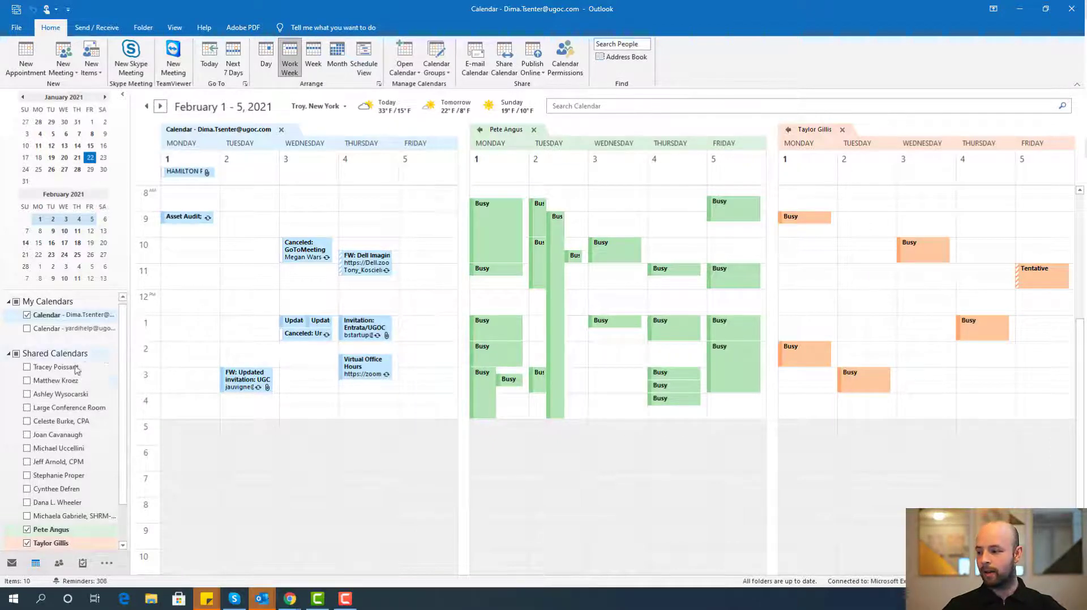
click(26, 380)
click(27, 367)
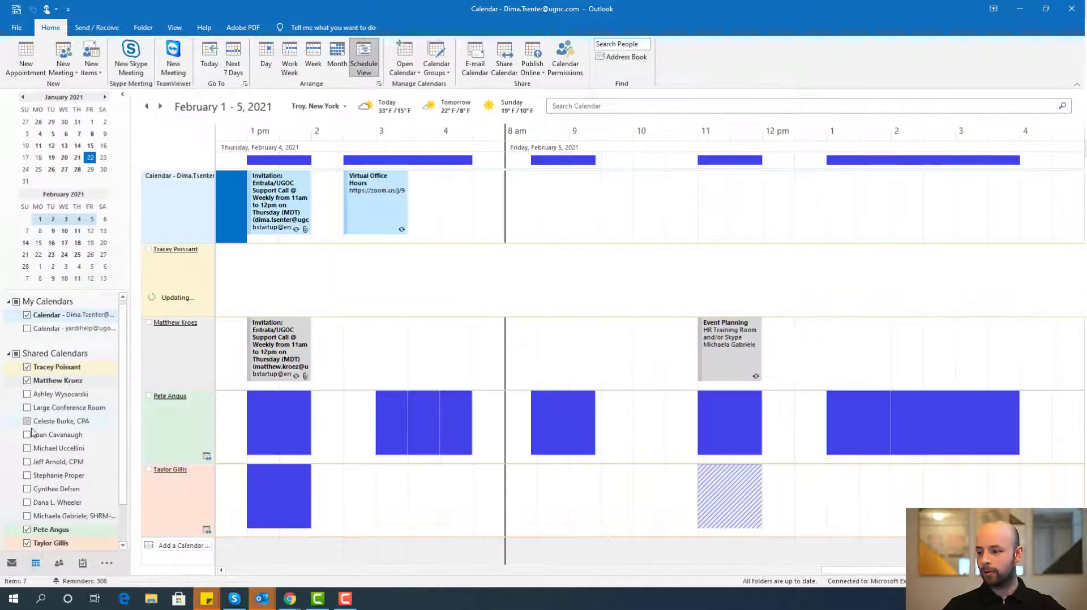
click(27, 420)
click(26, 462)
click(26, 475)
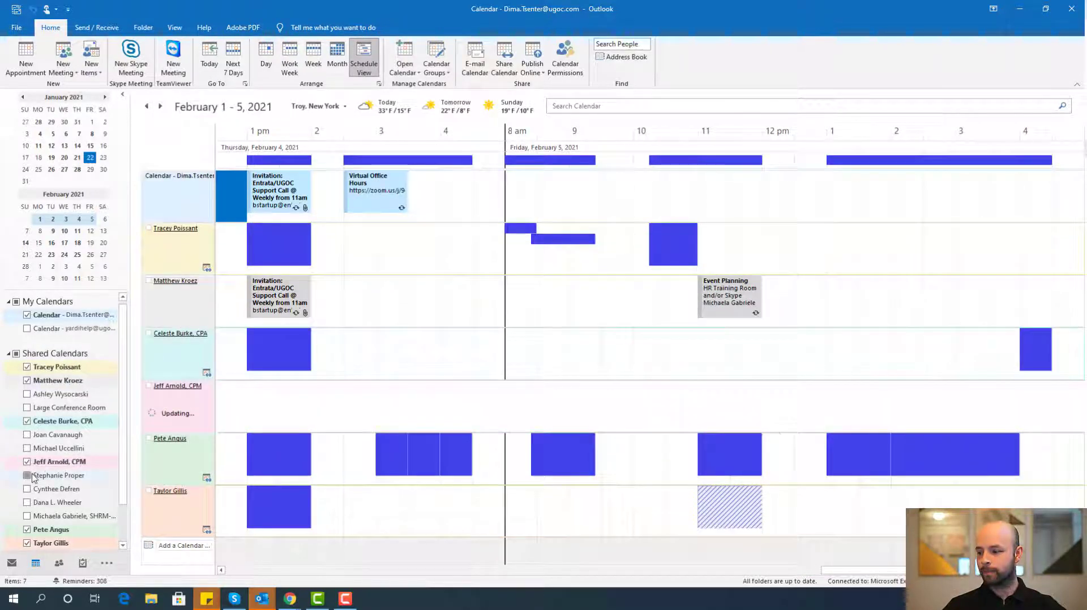
click(290, 62)
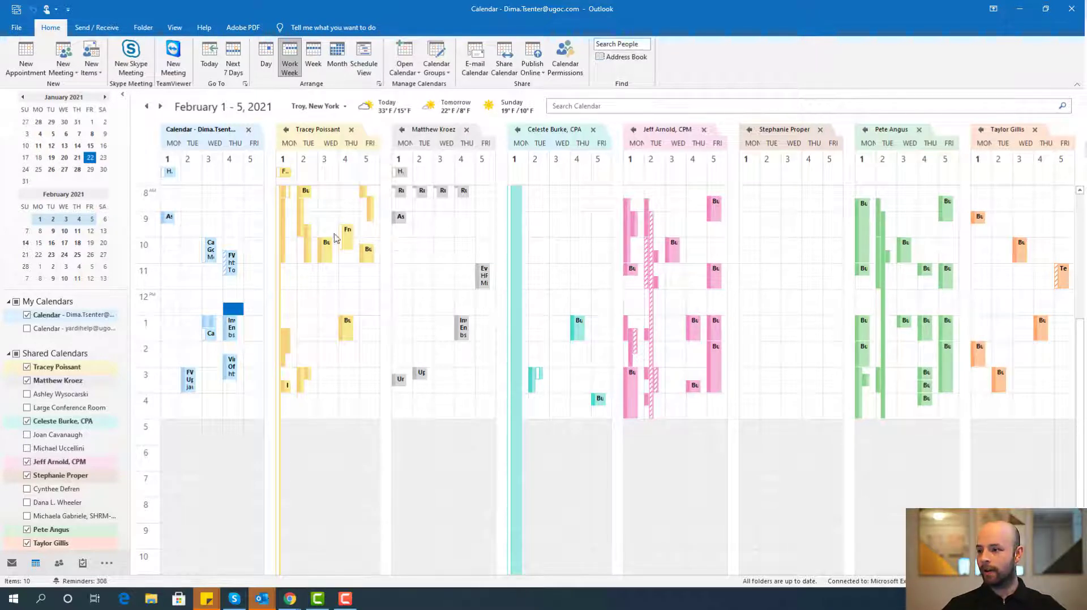
click(65, 73)
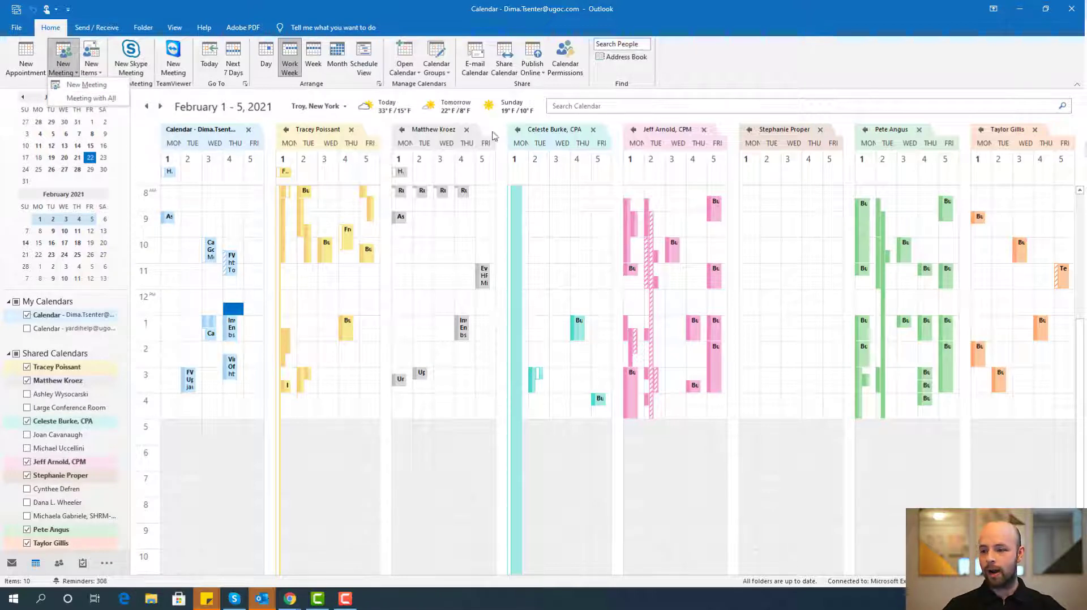
click(85, 85)
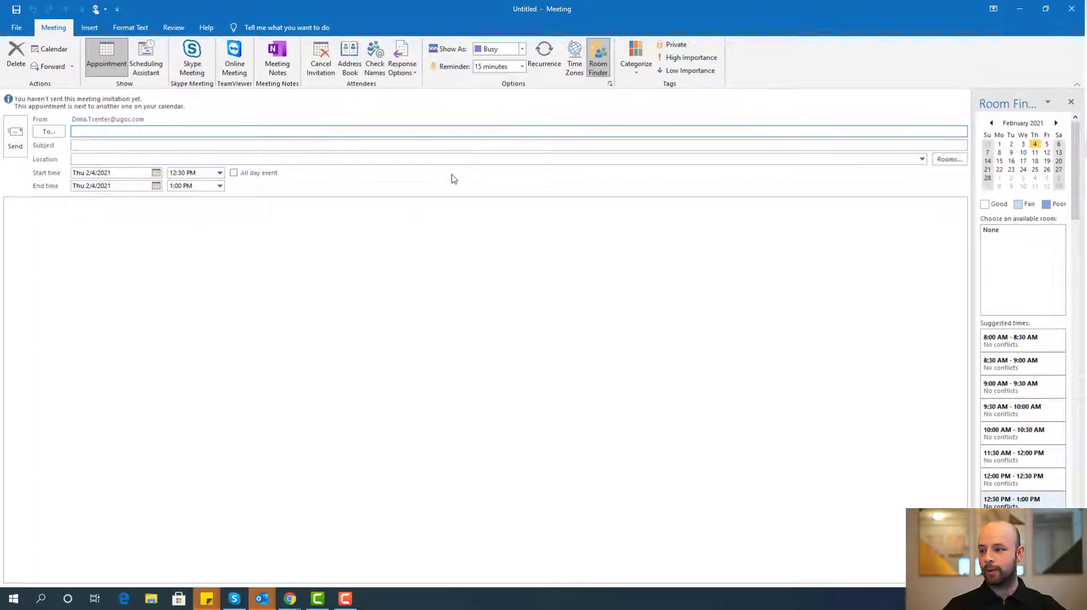
click(1071, 8)
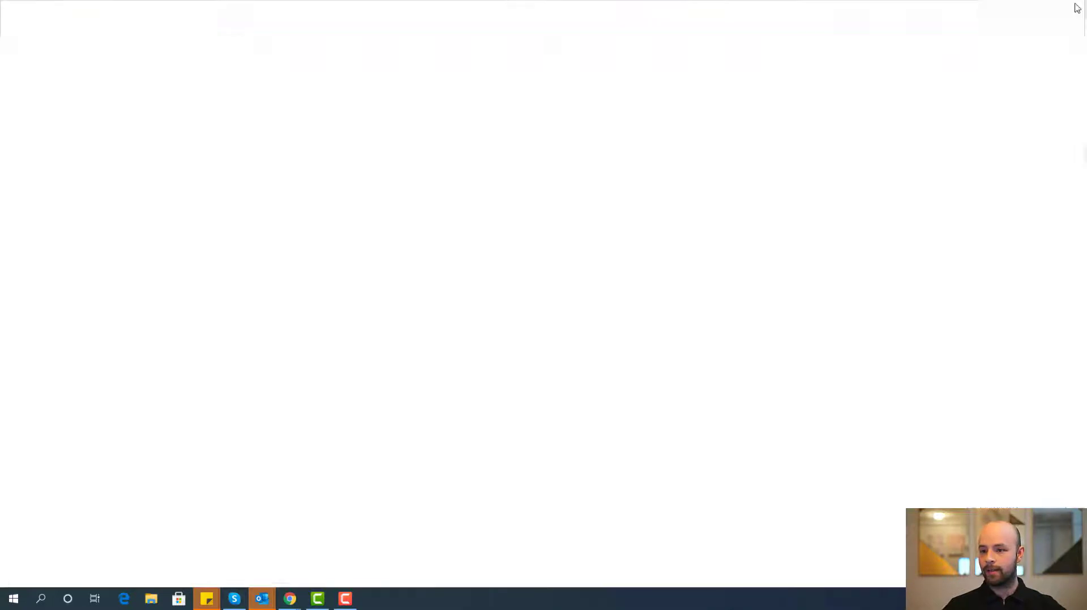
Create a meeting with all owners of the displayed calendars and show their availability in the Scheduling Assistant
click(63, 70)
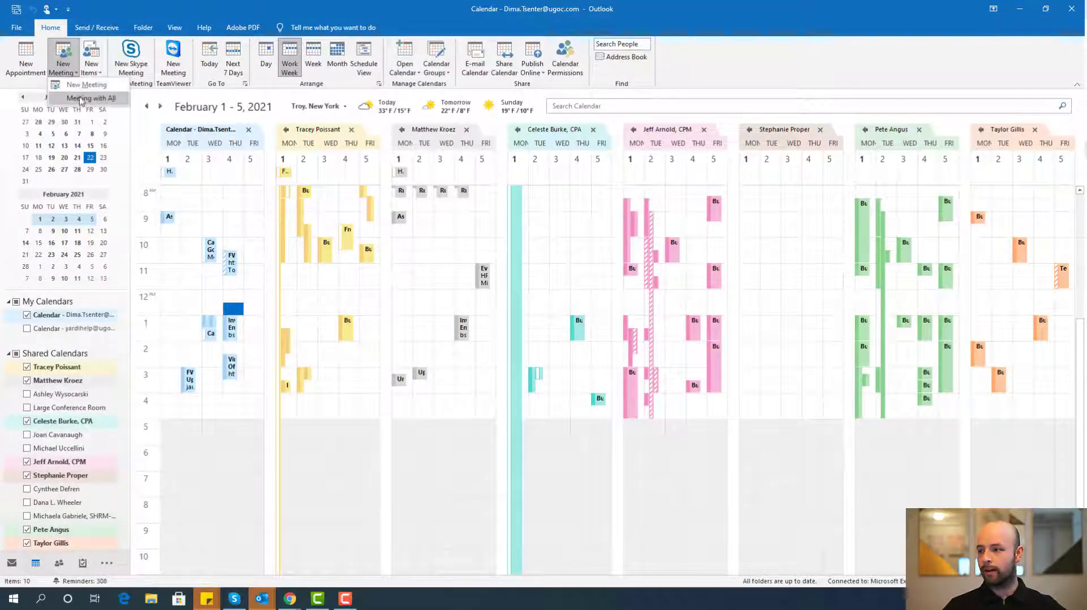
click(80, 99)
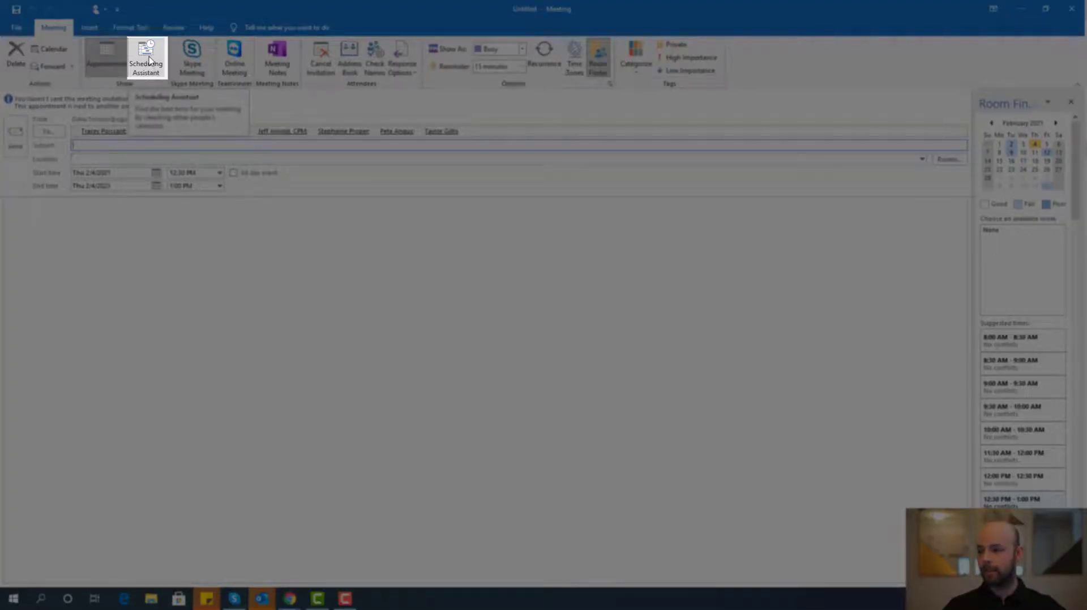
click(149, 61)
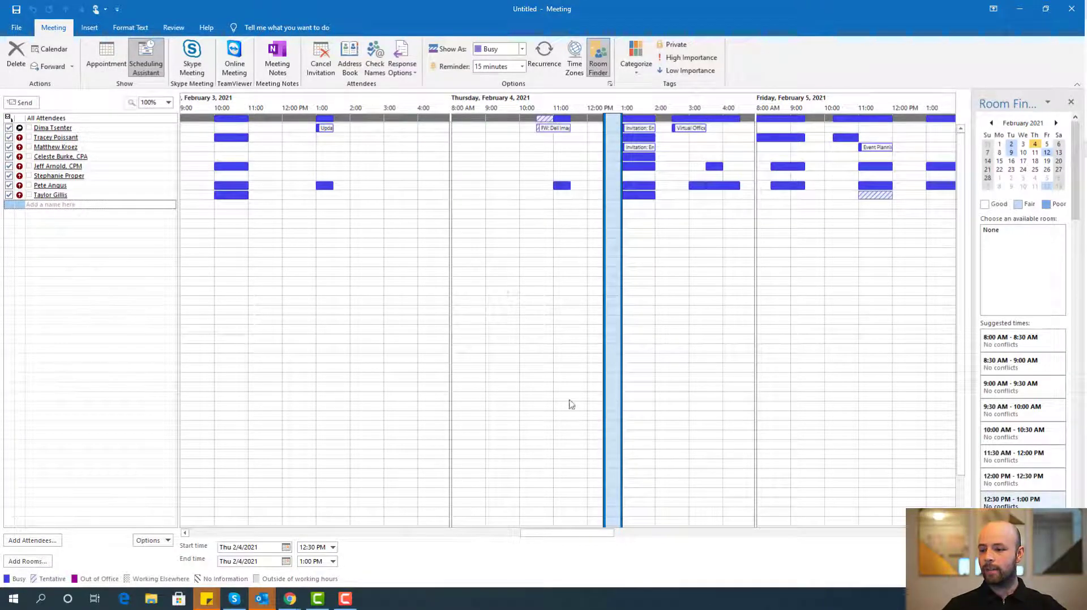
Review attendee availability and the suggested times, and set the meeting to the conflict-free 4:30 PM–5:00 PM slot on February 4, 2021
drag(559, 537, 554, 537)
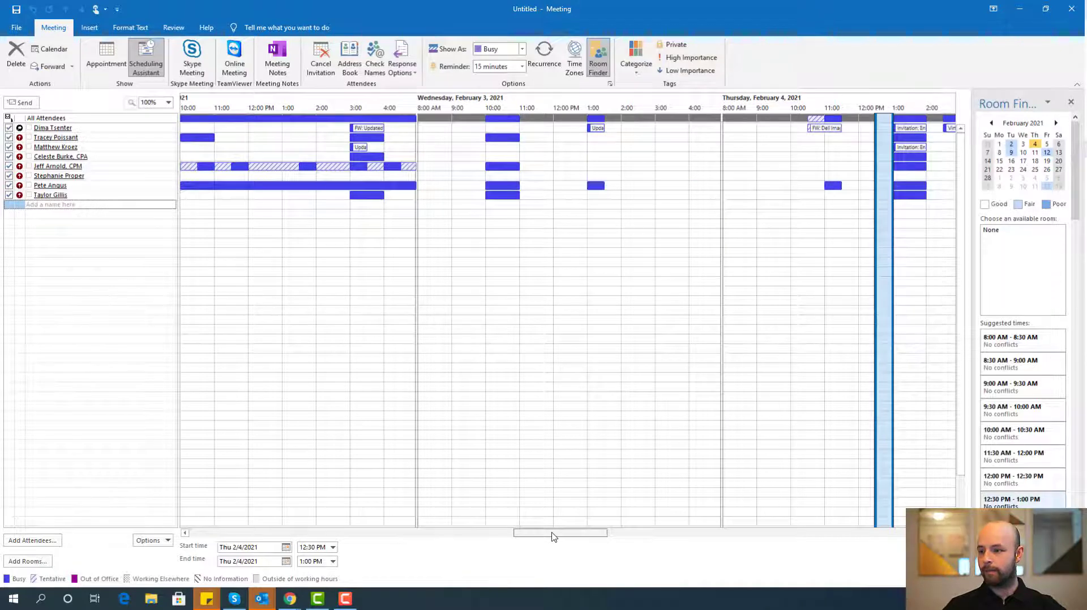
mouse_move(554, 537)
mouse_down()
mouse_move(570, 535)
mouse_move(557, 533)
mouse_up()
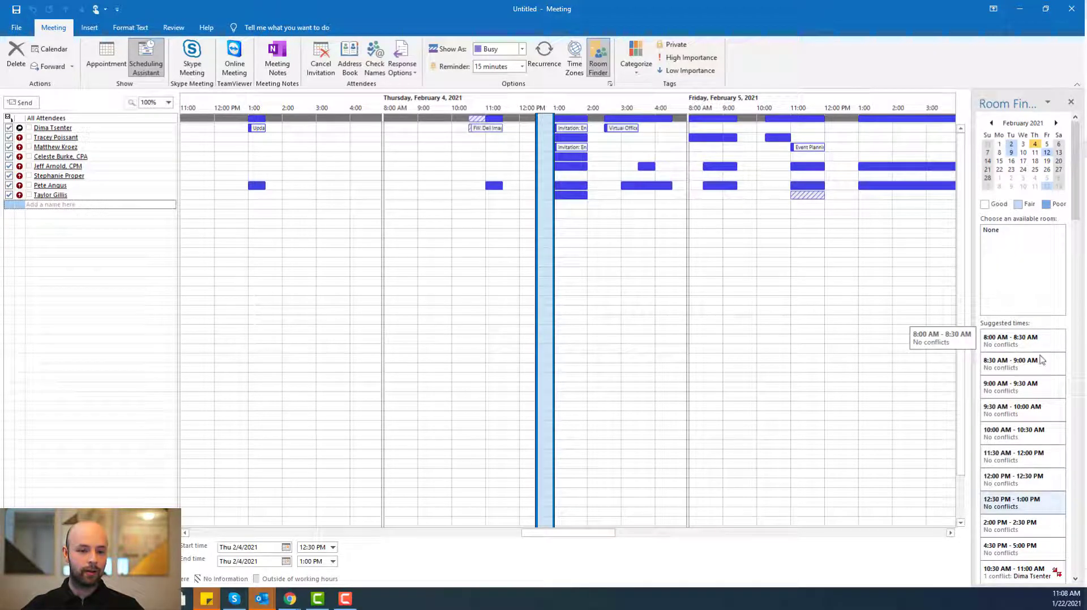
drag(1076, 203, 1074, 233)
scroll(1019, 475, down, 5)
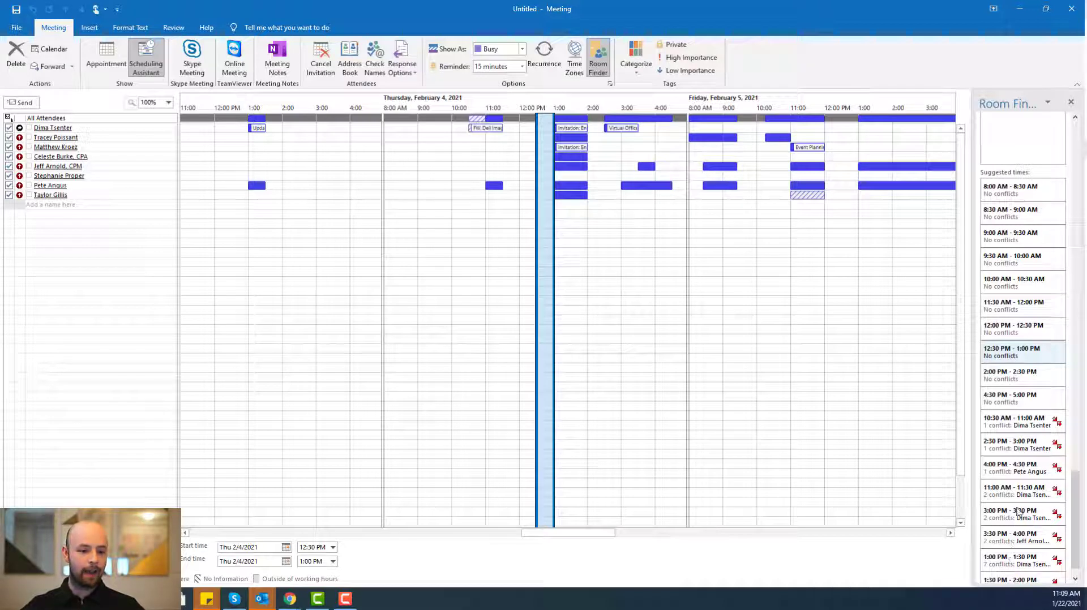
click(1019, 402)
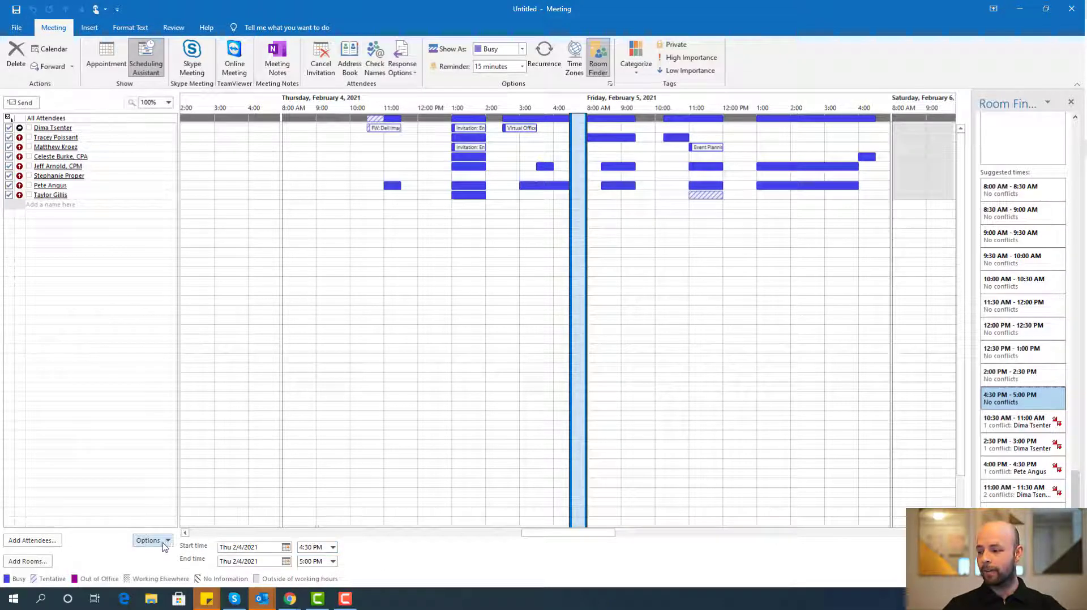
Check the selected attendees in the address list for adding attendees and leave it without changes
click(48, 541)
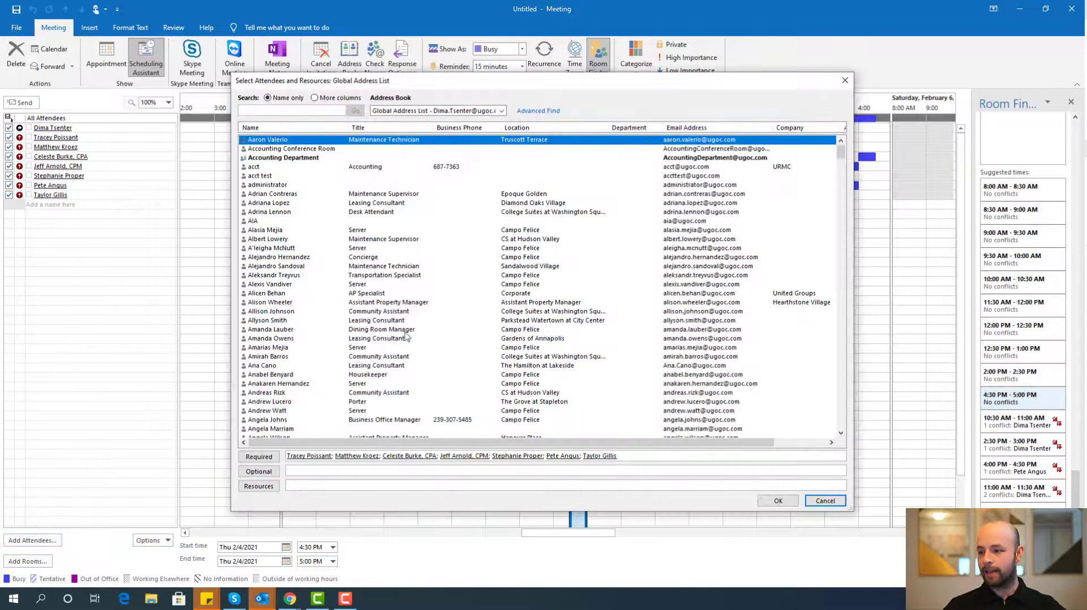
click(844, 80)
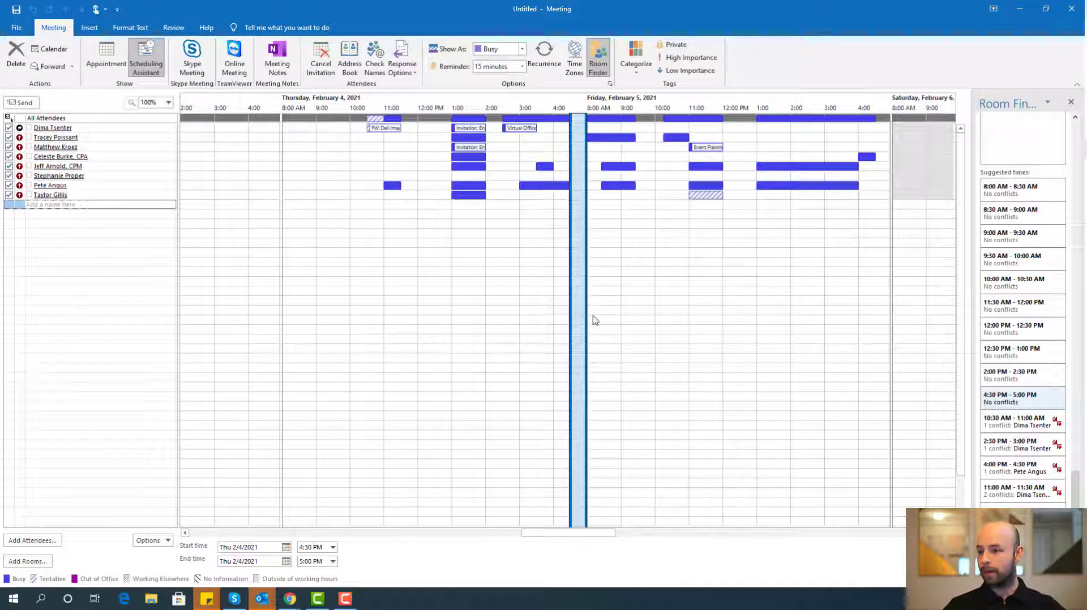
Return to the appointment form and enter "test meeting" as the subject and "TBD" as the location
click(103, 56)
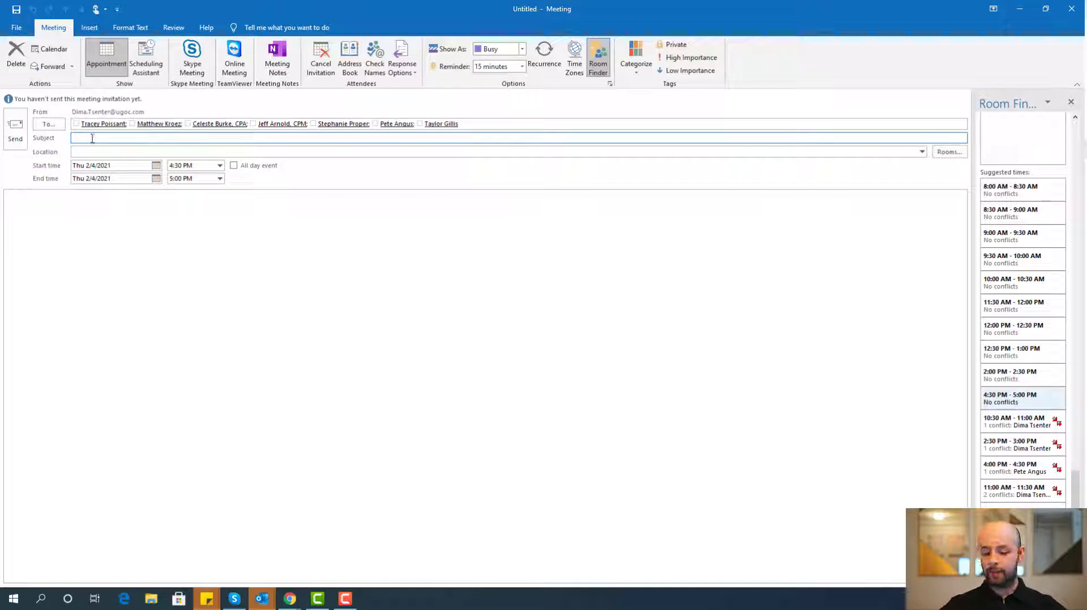
text(test meeting)
key(Tab)
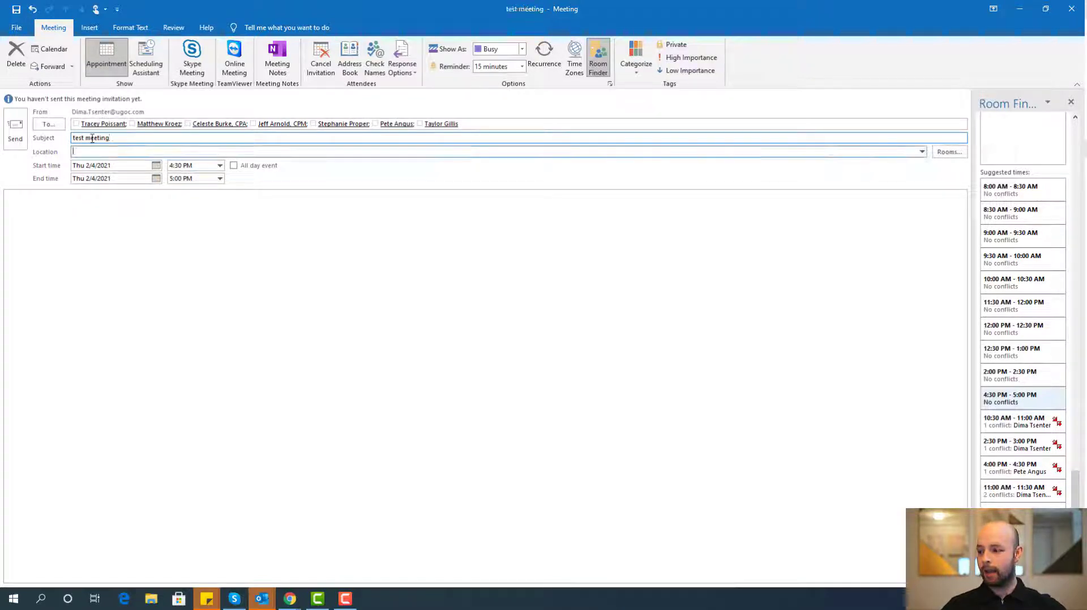
text(TBD)
key(Tab)
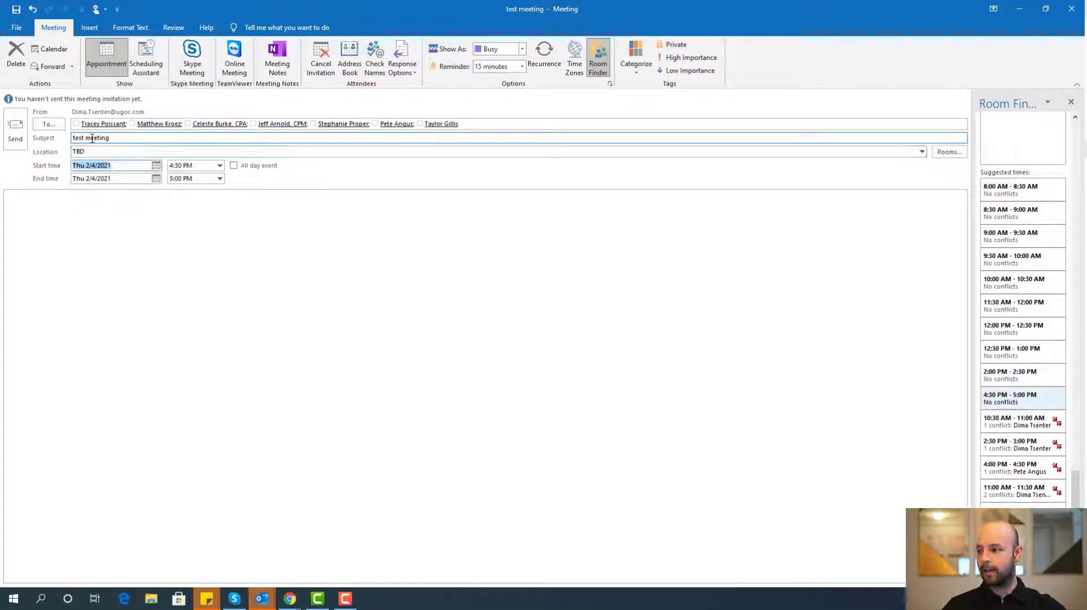
Write "Hey guys, looking forward to meeting." in the body of the meeting invitation
key(Tab)
key(Tab)
key(Tab)
key(Tab)
key(Tab)
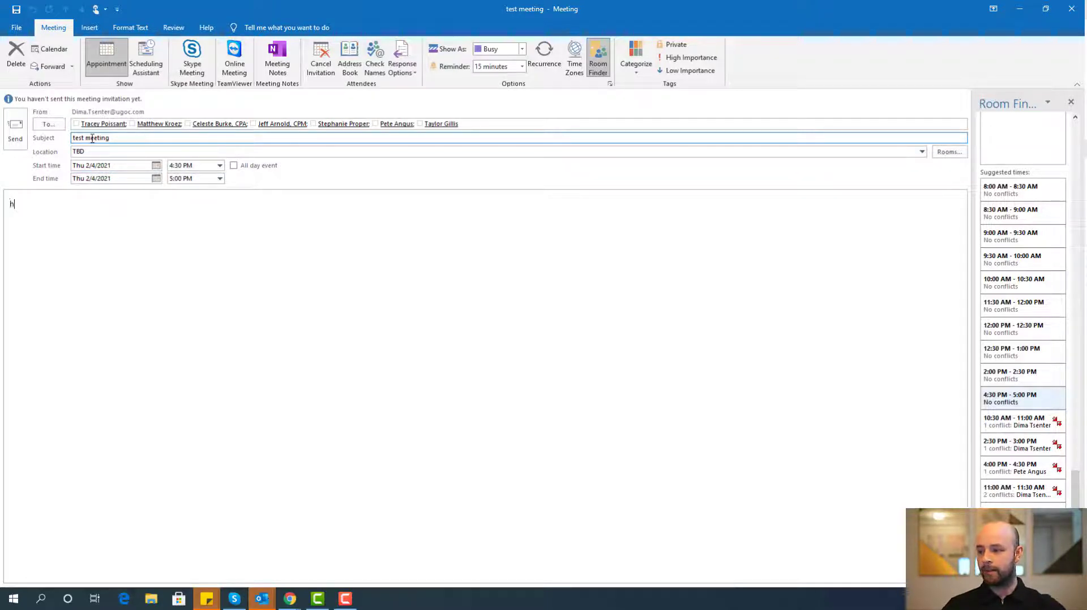
text(Hey guys, look)
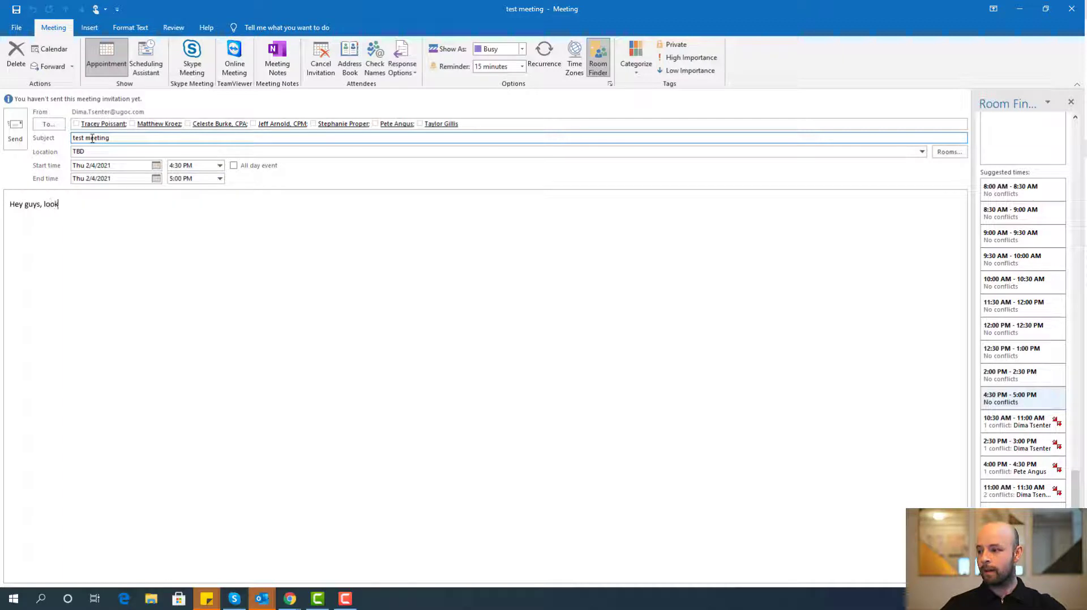
text(ing forward to meet)
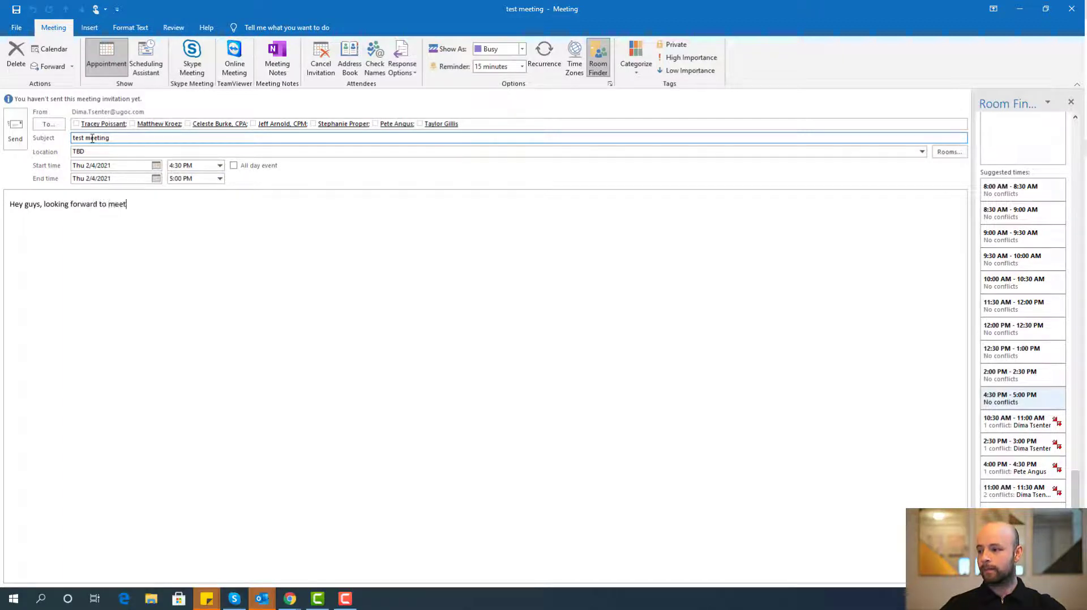
text(ing.)
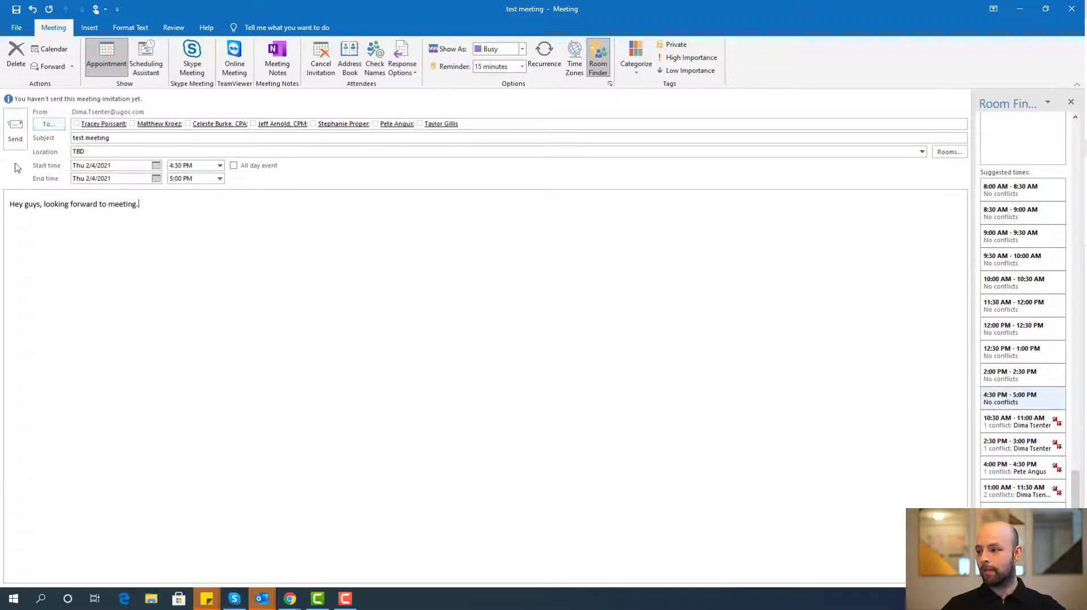